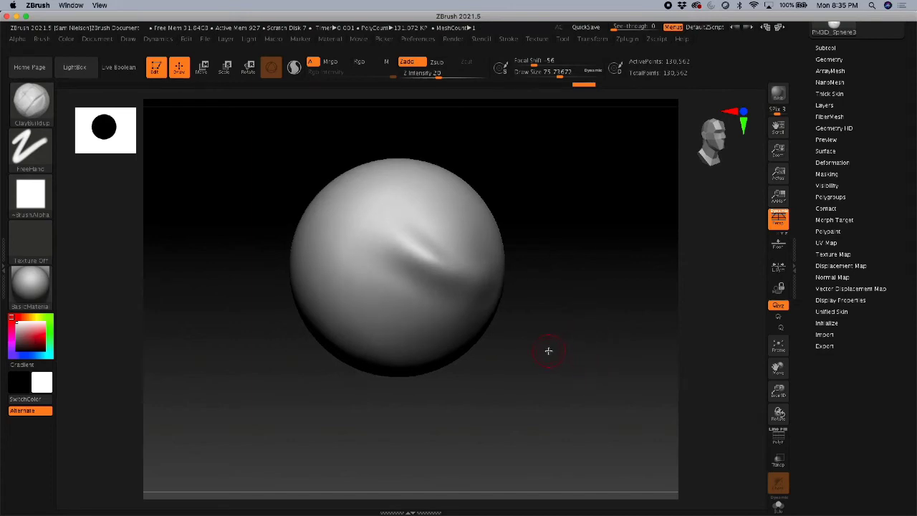
Bring up the brush library filtered to brushes starting with T
key(b)
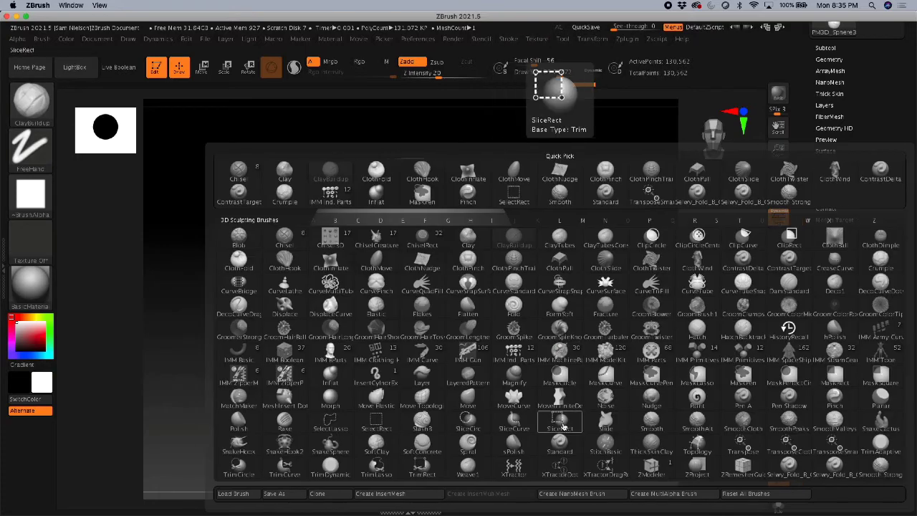
key(t)
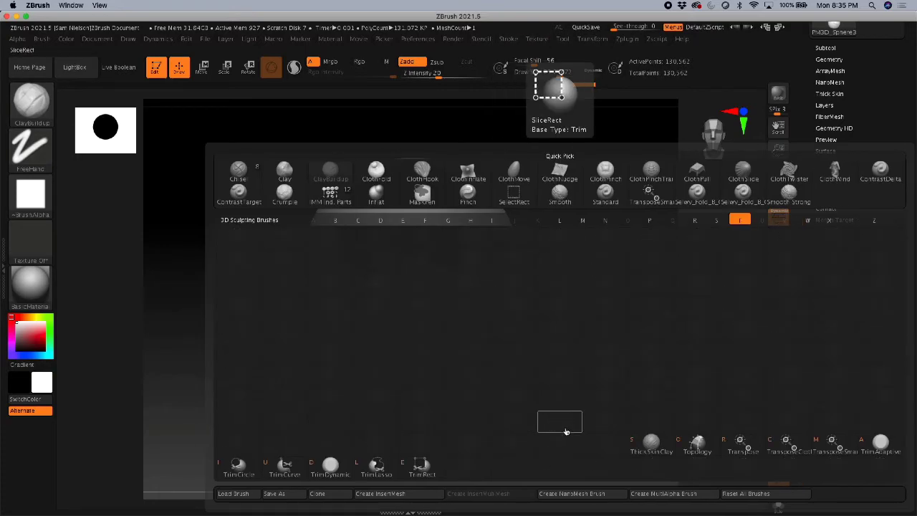
Pick the Topology brush and draw second and third vertical curves down the sphere
click(698, 441)
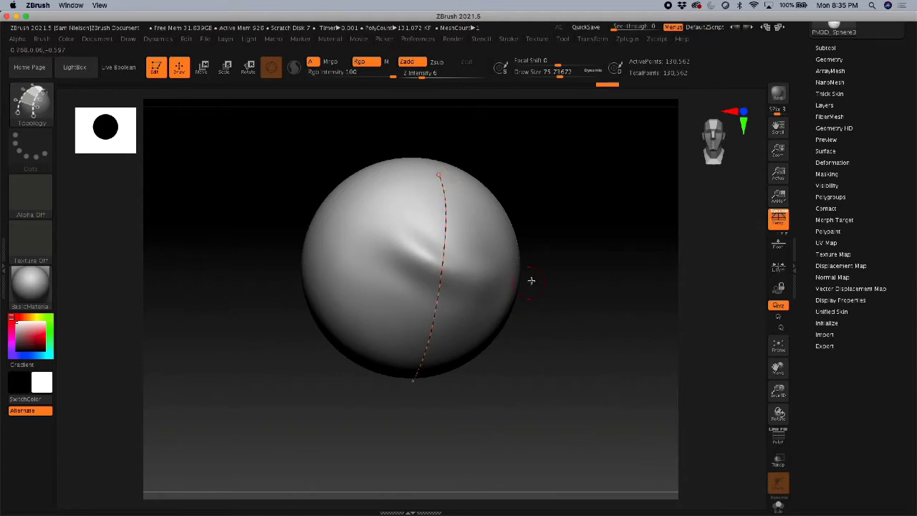
drag(531, 277, 541, 246)
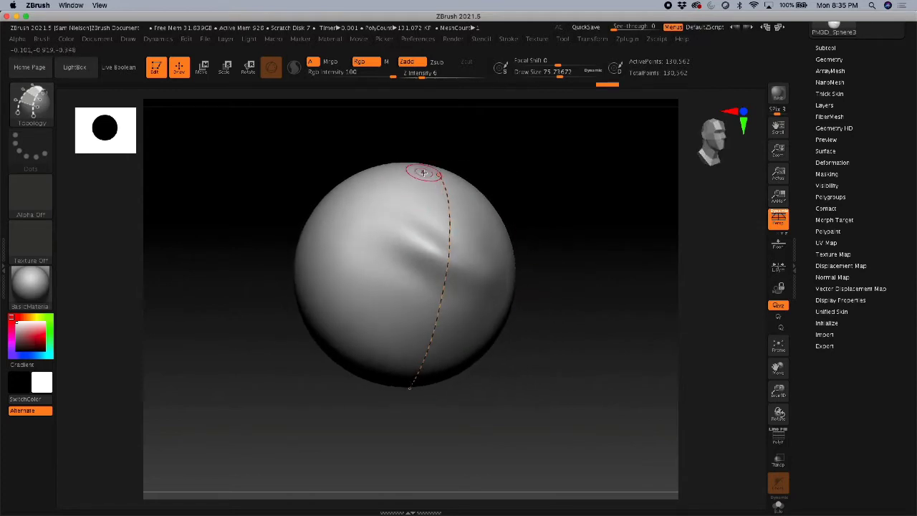
drag(438, 174, 379, 353)
drag(350, 401, 482, 175)
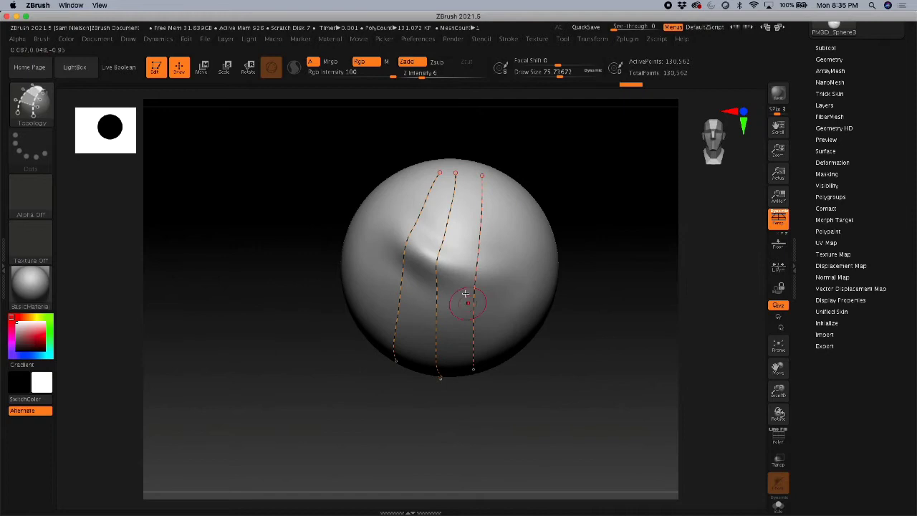
Draw four horizontal curves across the three vertical curves
drag(405, 182, 519, 197)
drag(388, 195, 533, 226)
mouse_move(365, 220)
mouse_down()
mouse_move(501, 256)
mouse_move(356, 250)
mouse_move(510, 287)
mouse_up()
drag(497, 339, 497, 339)
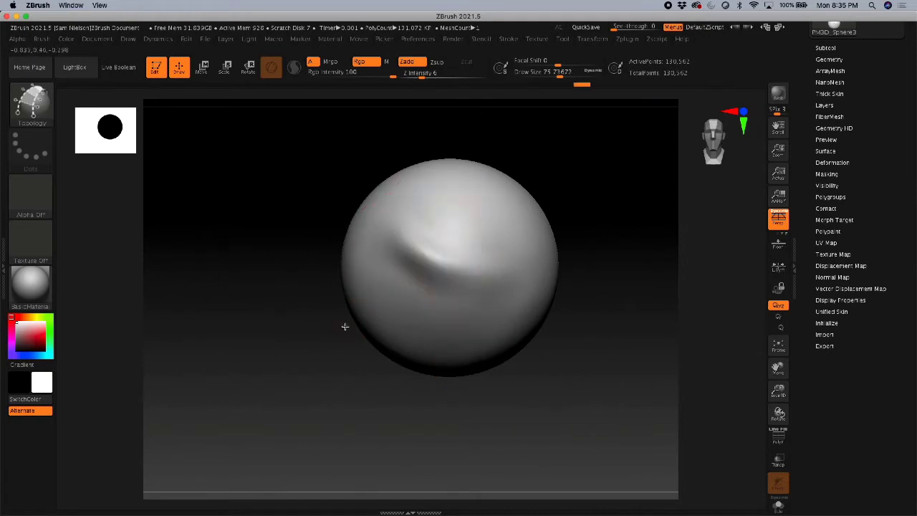
Zoom in on the sphere and add another horizontal curve across the patch
drag(343, 327, 471, 344)
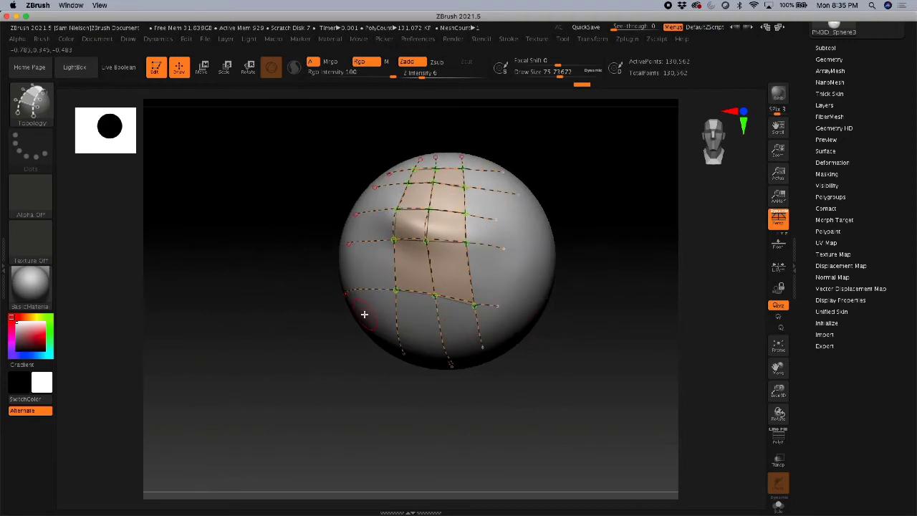
alt+drag(497, 289, 438, 268)
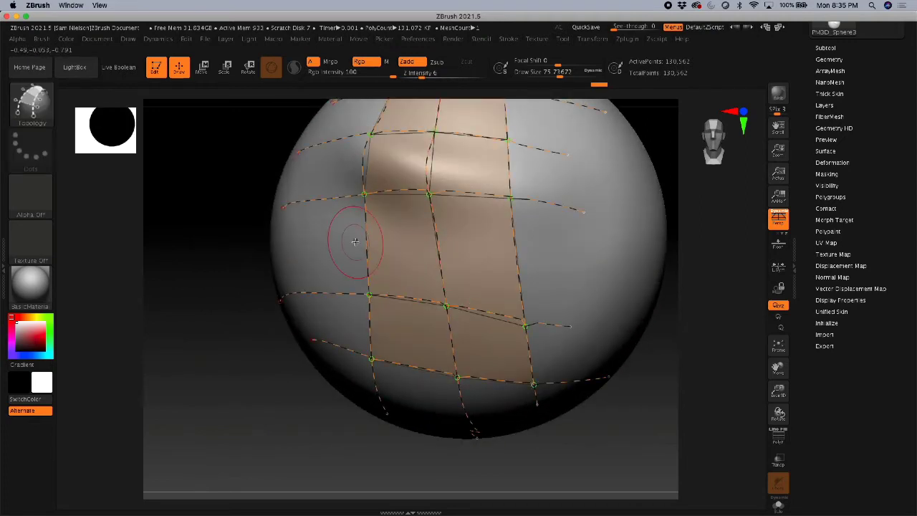
drag(330, 240, 548, 268)
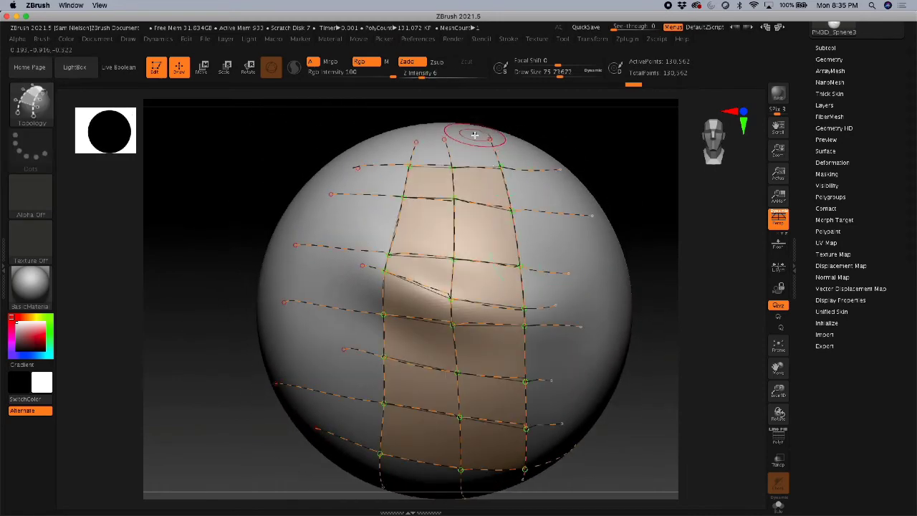
Draw two more vertical curves down from the top of the grid
drag(472, 134, 482, 244)
drag(498, 450, 498, 449)
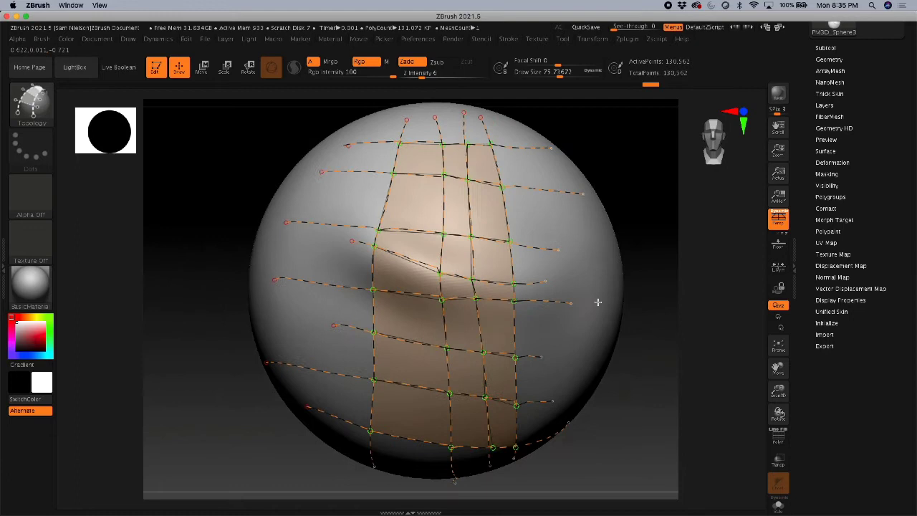
alt+right_drag(595, 303, 567, 290)
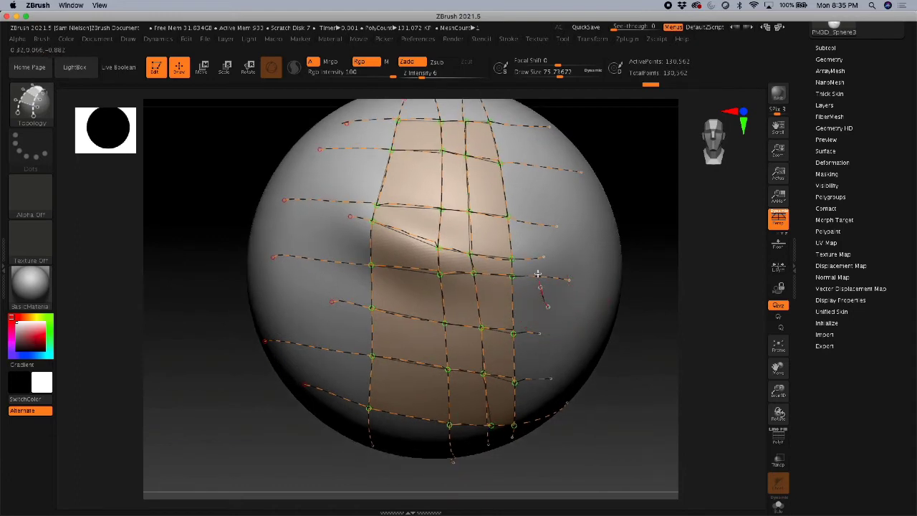
Erase the extra right-hand curve ends, then reposition the view around the sphere
alt+drag(531, 193, 536, 204)
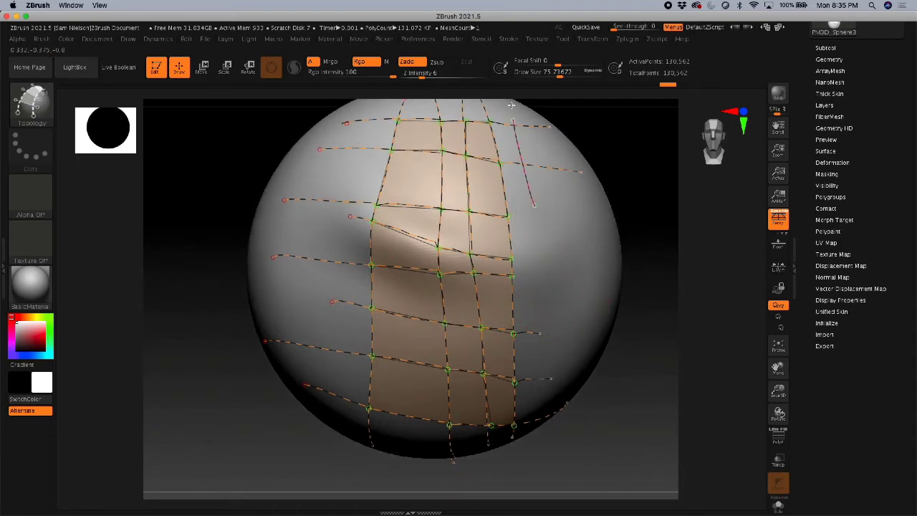
alt+right_drag(541, 451, 506, 281)
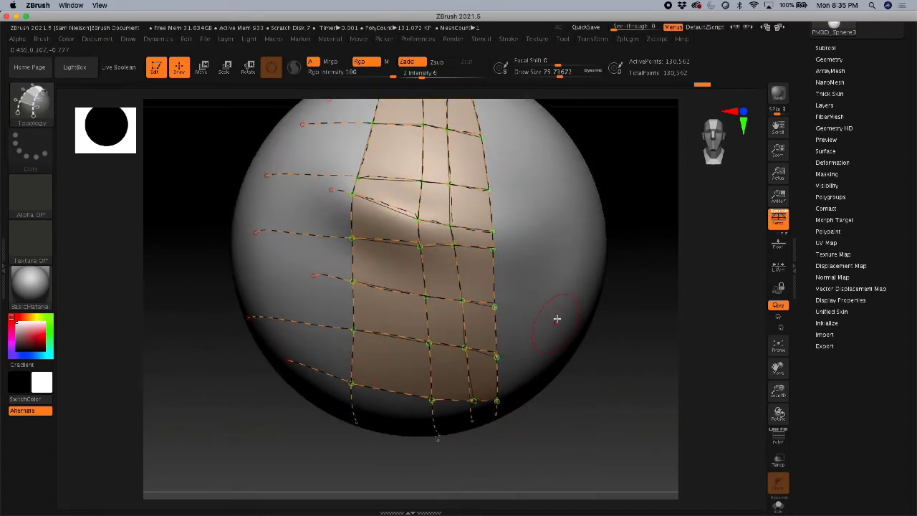
right_drag(556, 318, 530, 266)
Shrink the Draw Size, click the sphere to build the solid mesh strip, and orbit to view it
key(s)
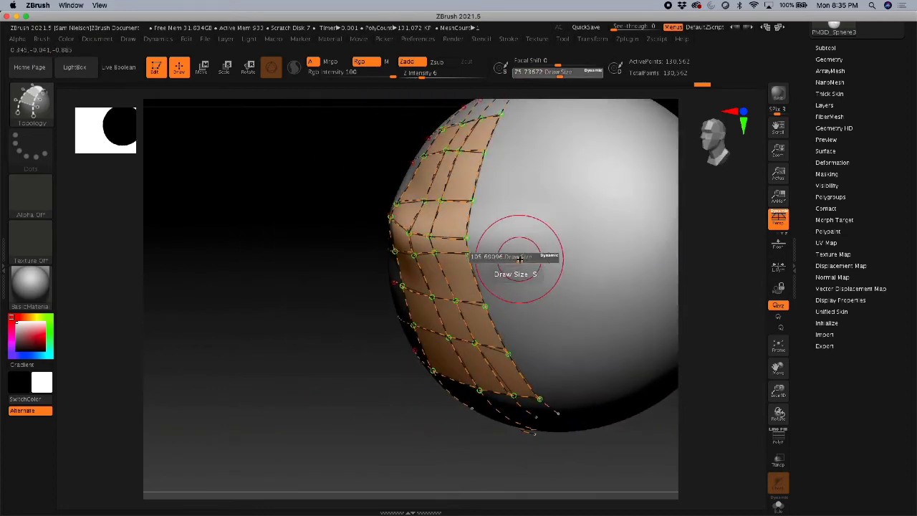
drag(520, 259, 517, 258)
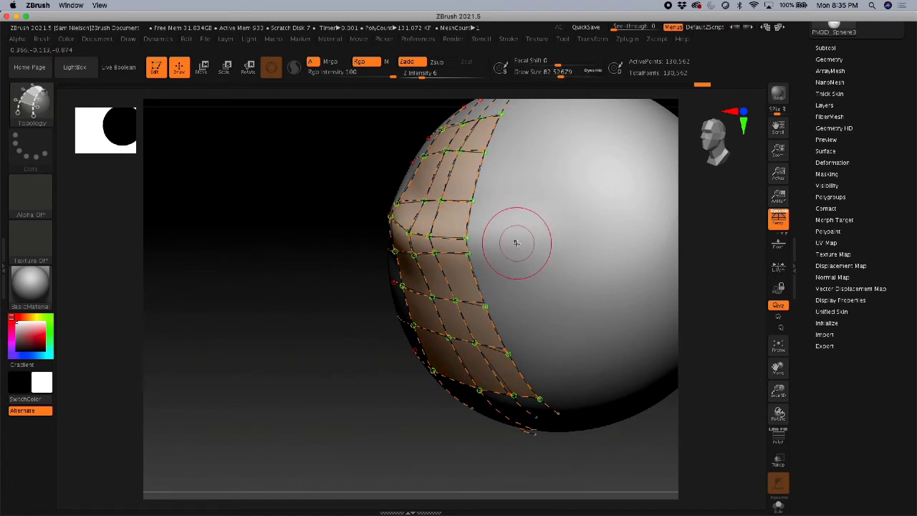
drag(517, 243, 522, 249)
mouse_move(531, 250)
right_down()
mouse_move(509, 256)
mouse_move(532, 260)
mouse_move(556, 245)
mouse_move(556, 256)
mouse_move(555, 211)
mouse_move(549, 272)
mouse_move(522, 286)
mouse_move(536, 321)
mouse_move(565, 319)
right_up()
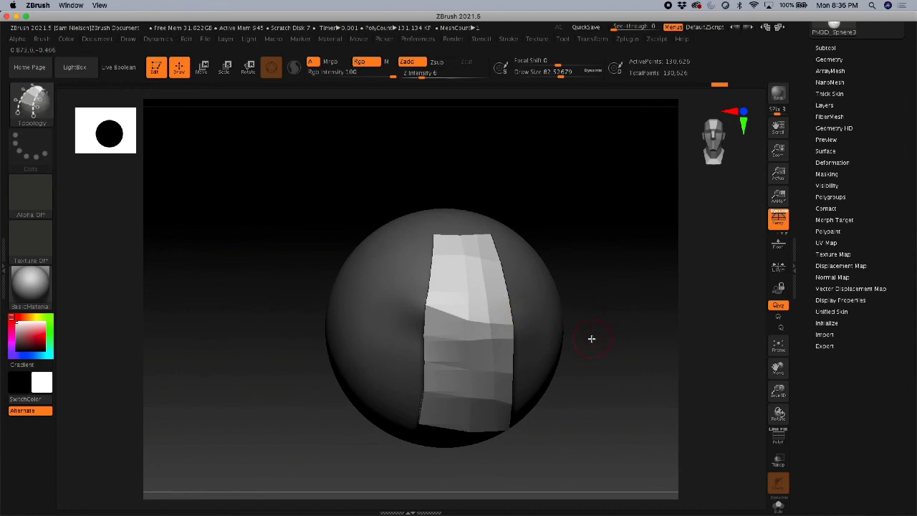